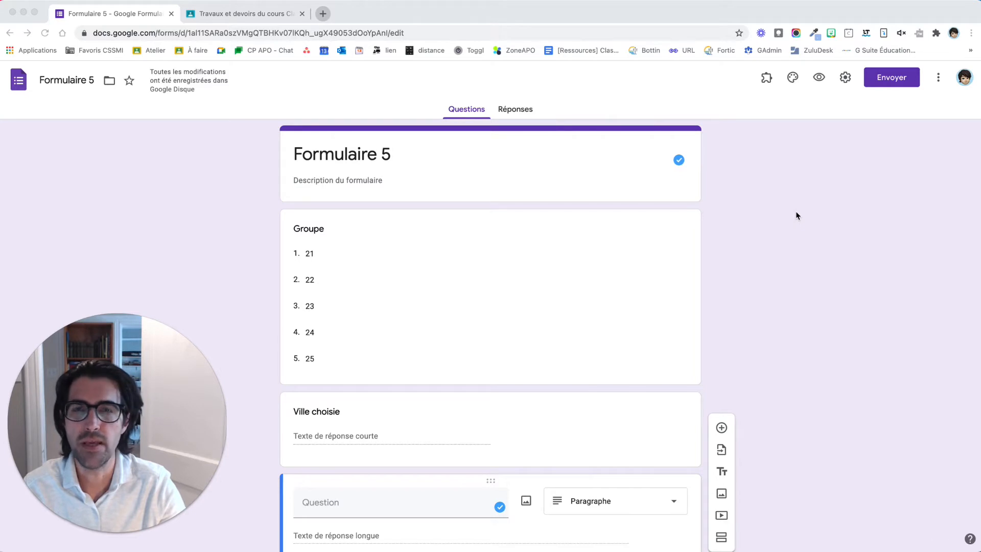
- Open the pre-filled link page for Formulaire 5
left_click(941, 82)
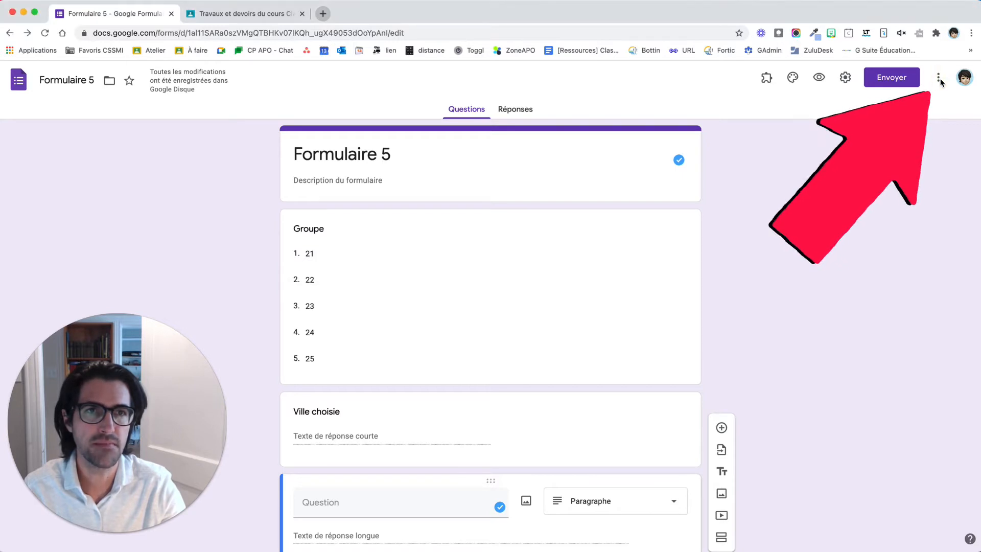
left_click(939, 79)
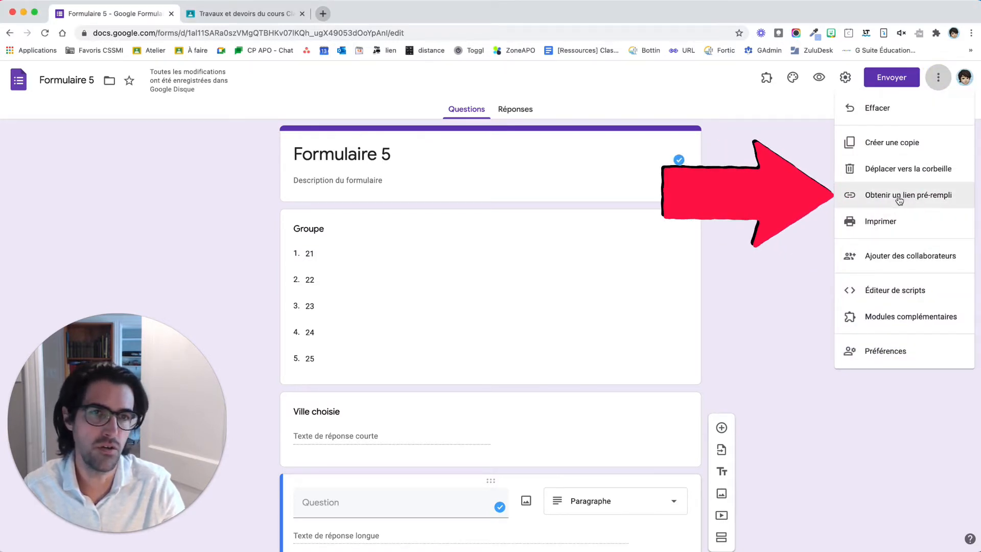
left_click(899, 200)
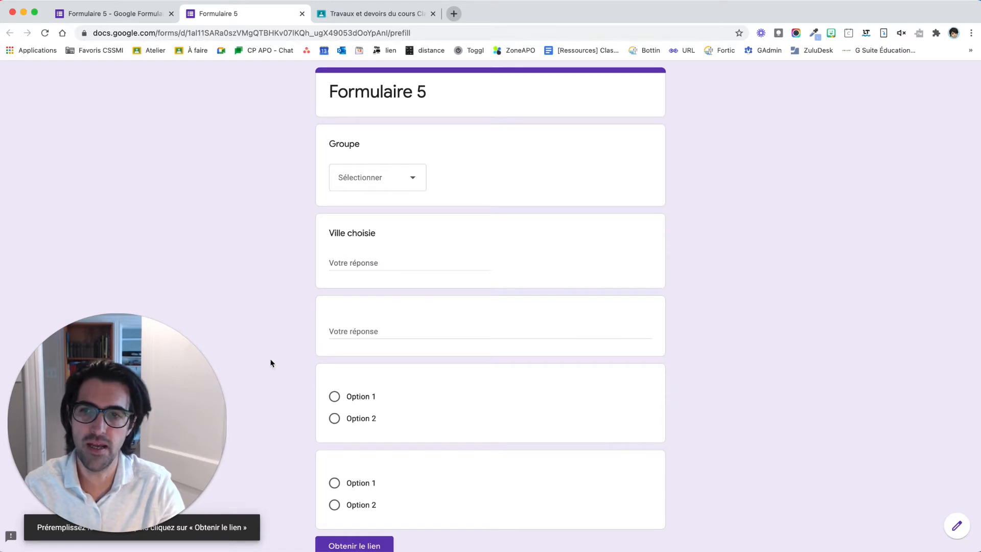
left_click_drag(143, 411, 143, 364)
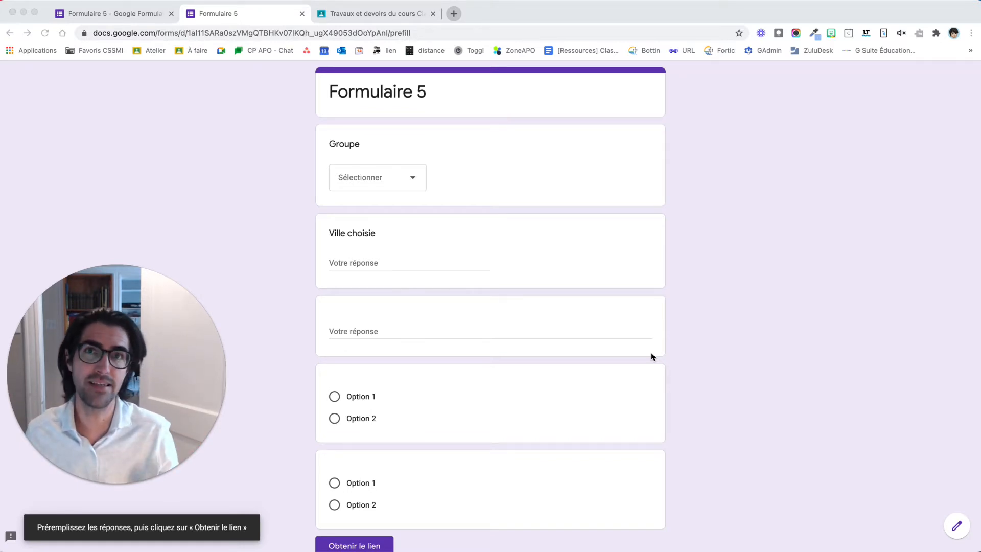
- Pre-fill the form answers with 21 for Groupe and Paris for Ville choisie
left_click(414, 177)
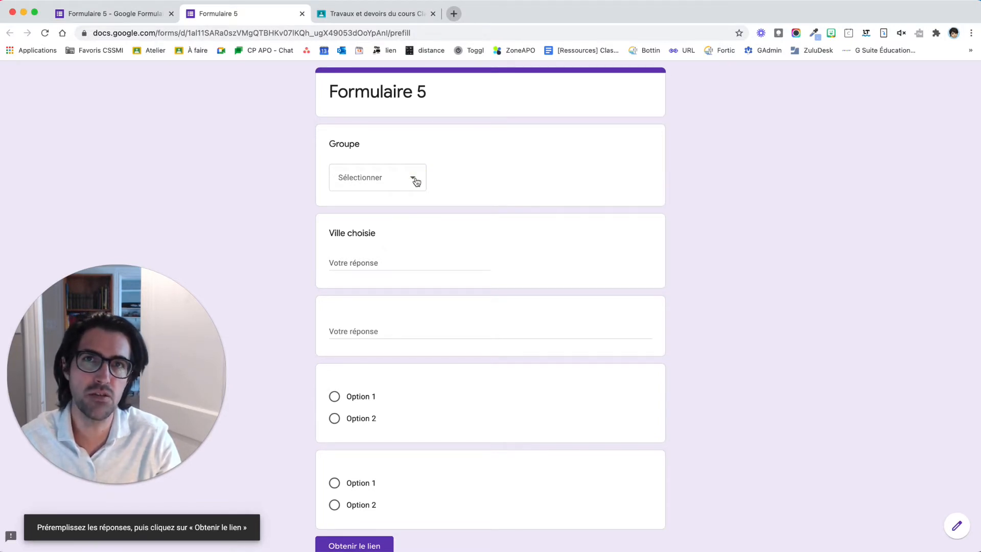
left_click(417, 182)
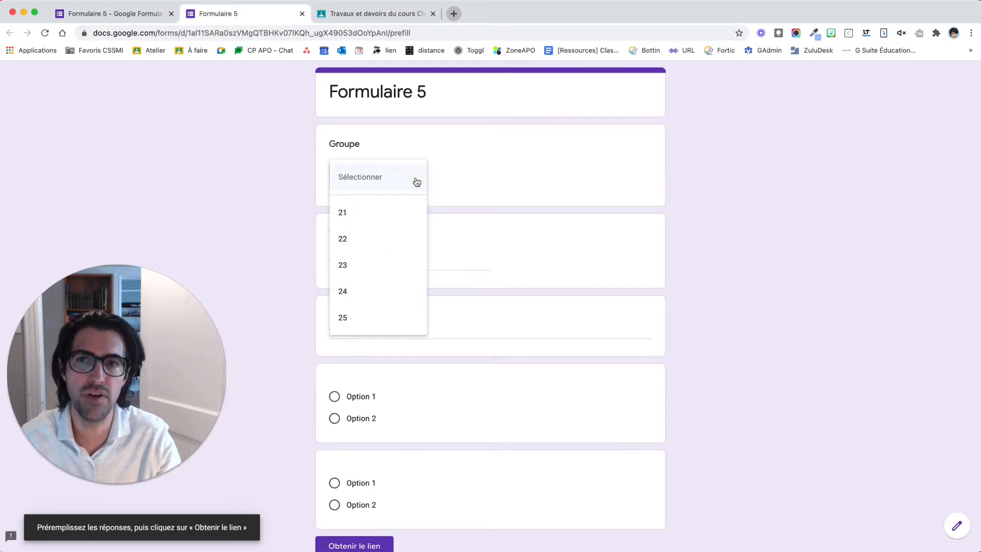
left_click(361, 217)
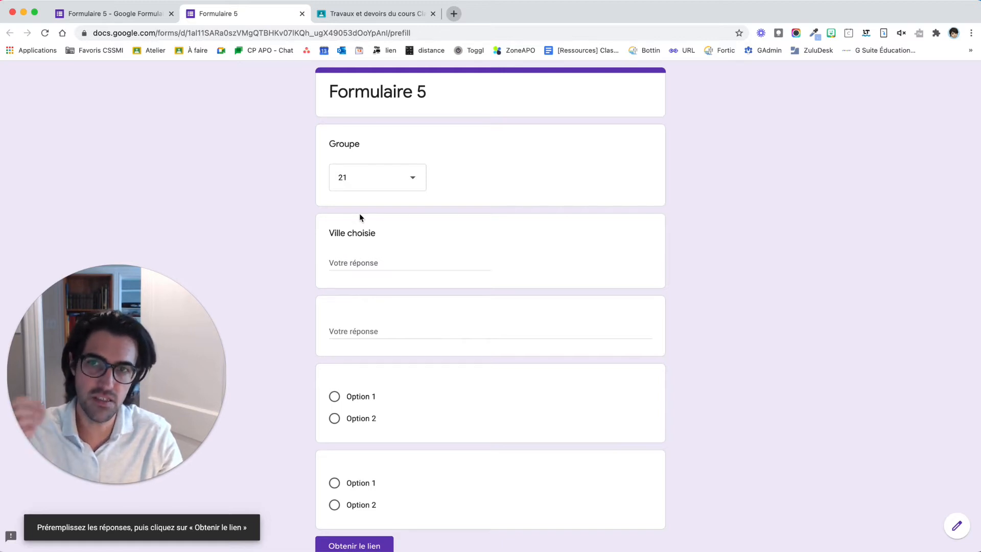
left_click(354, 263)
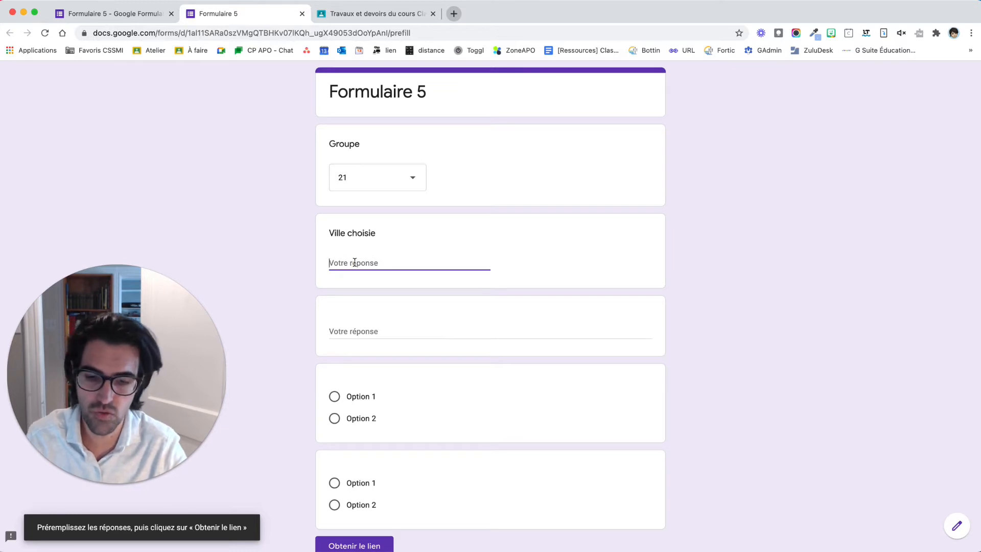
type("Paris")
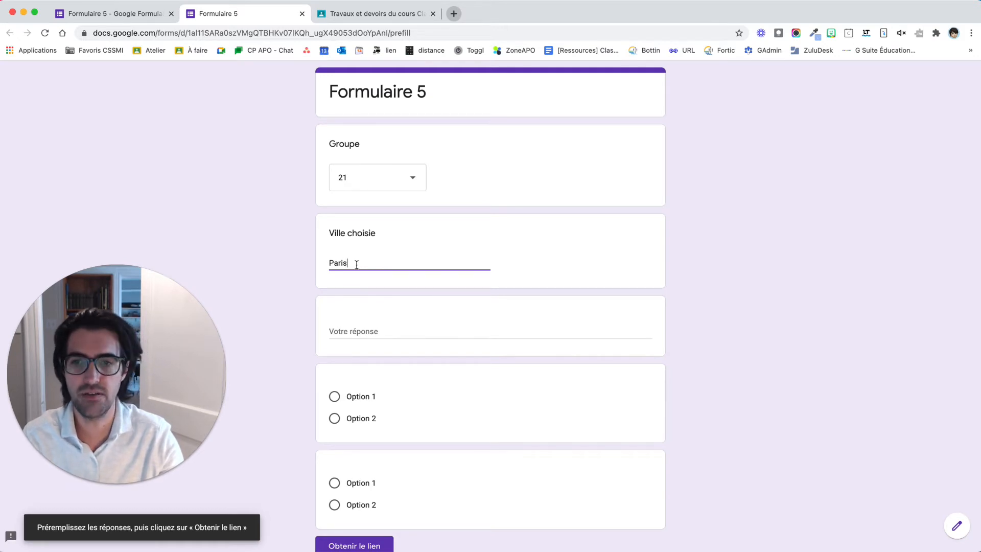
- Generate the form's pre-filled link and copy it to the clipboard
scroll(342, 438, "down", 2)
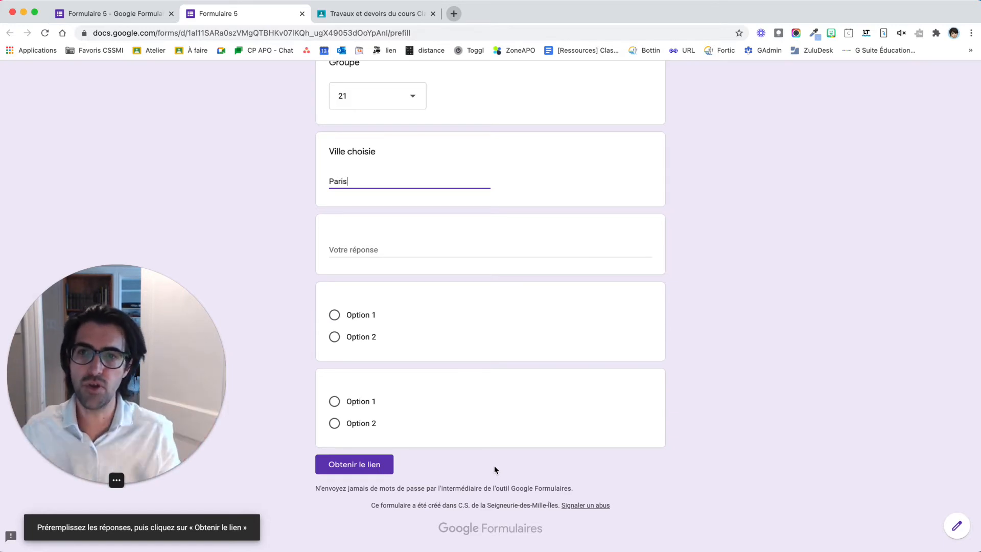
left_click(360, 469)
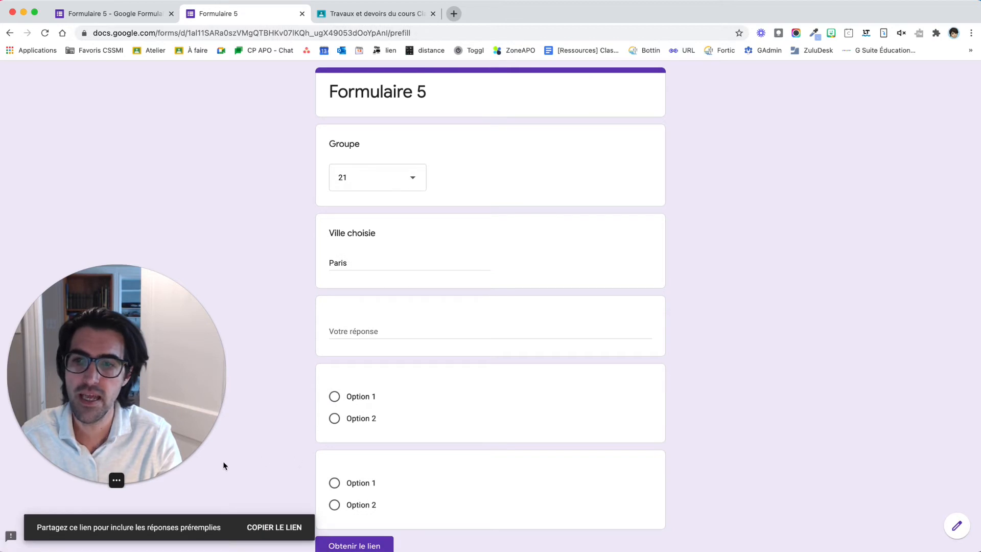
left_click(275, 529)
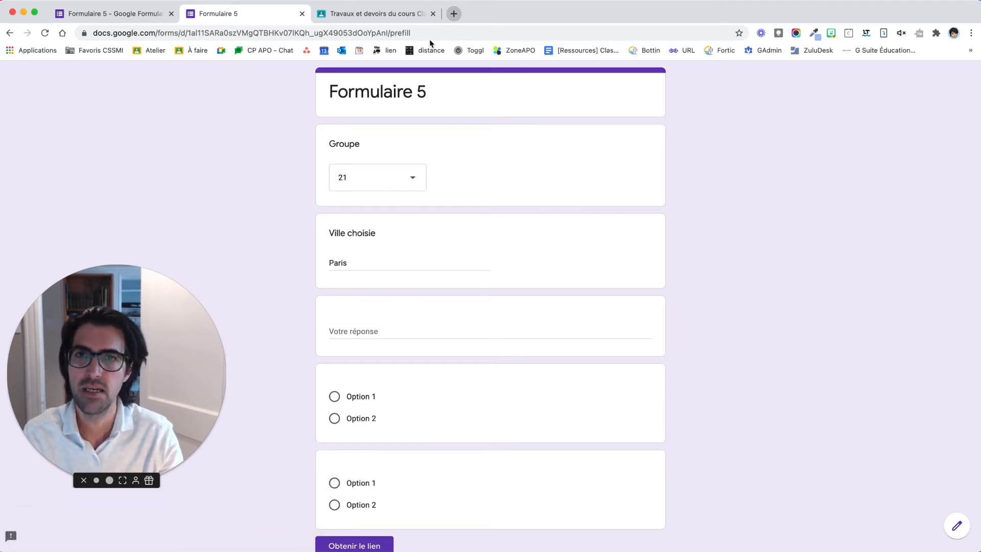
- Load the copied pre-filled link in a new browser tab, review the Groupe and Ville choisie answers, and close that tab
left_click(454, 14)
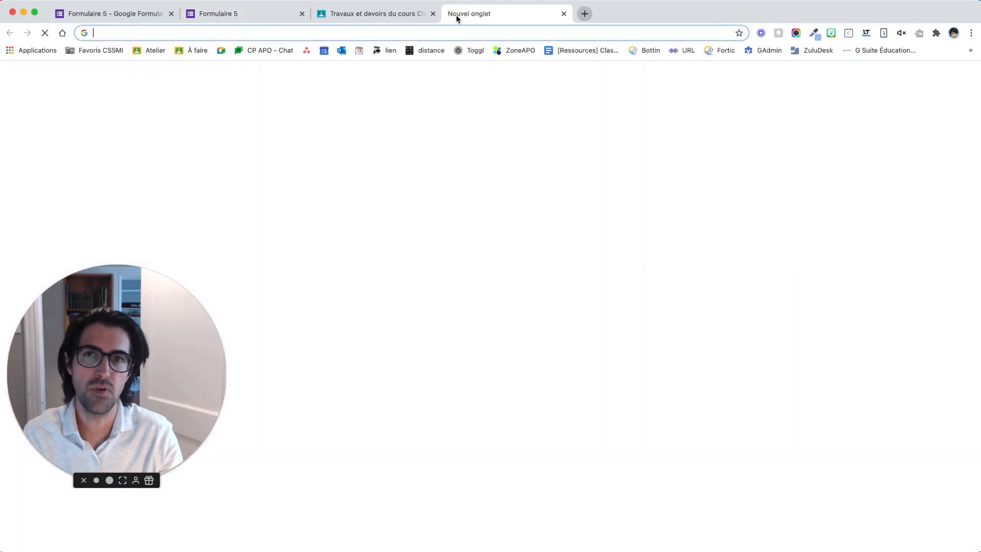
left_click(379, 32)
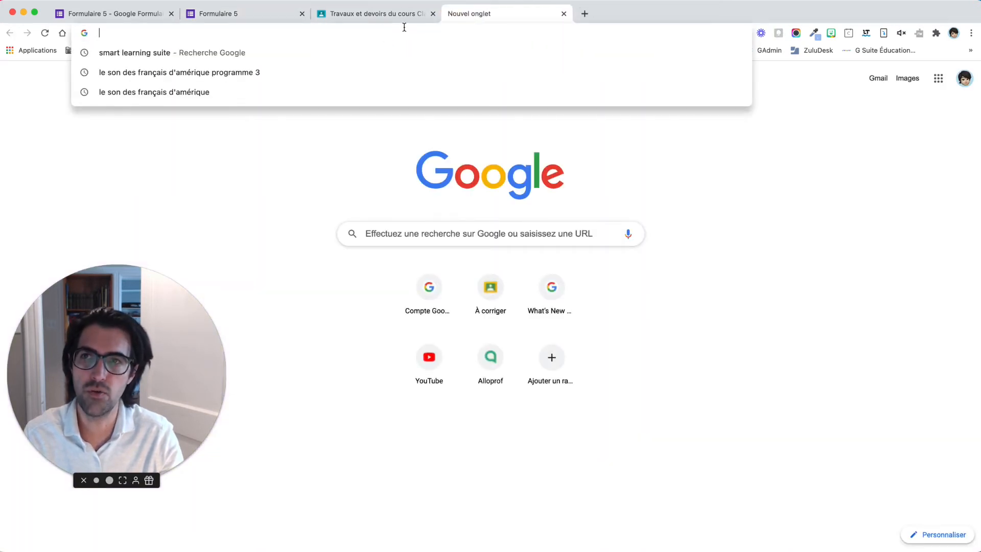
type("https://docs.google.com/forms/d/e/1FAIpQLScfLZ1D2Vew0LSr9cbDXZRLyJaXfyLc7rLFBNdJZ_t3009kcw/viewform?usp=pp_url&entry.252772701=21&entry.1280784345=Paris")
key("Return")
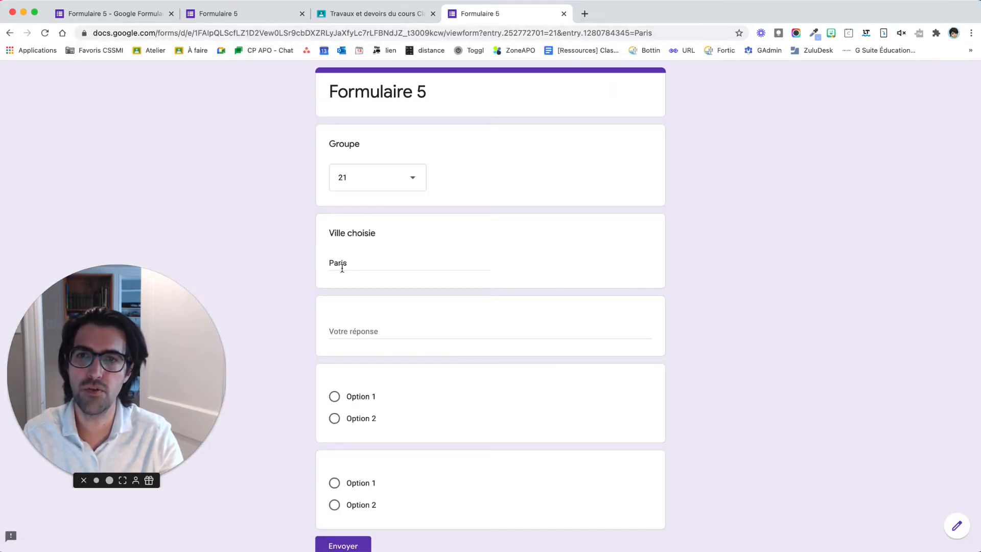
scroll(597, 373, "down", 2)
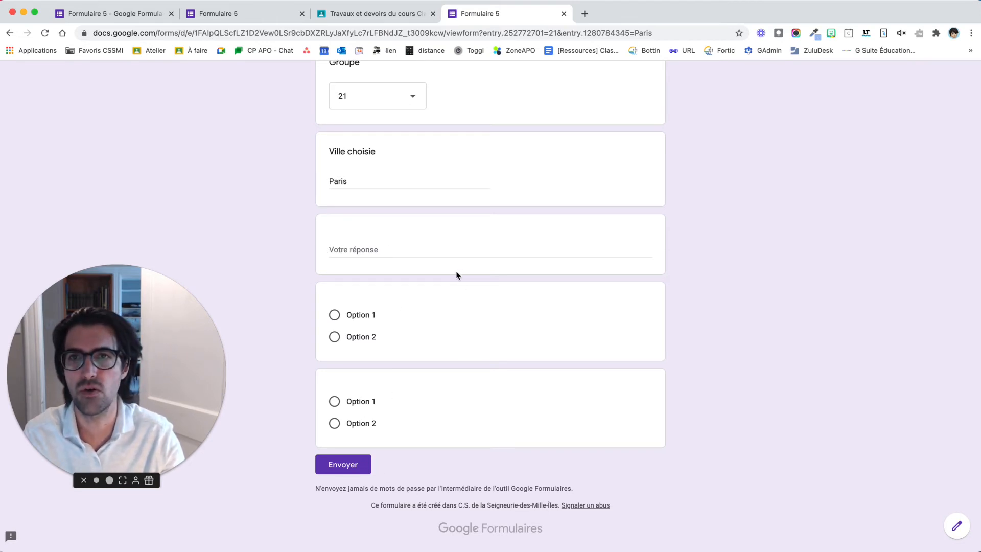
scroll(456, 271, "up", 2)
key("super+w")
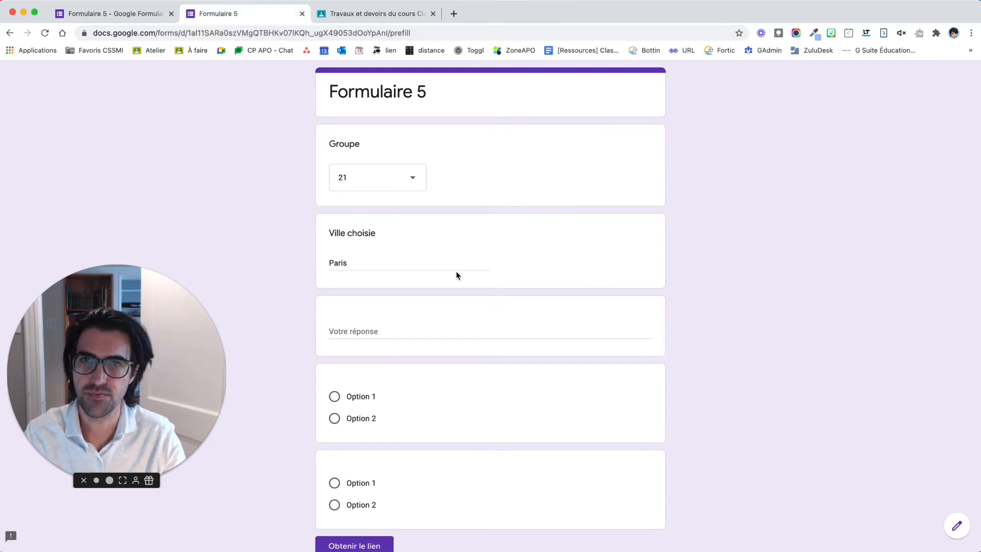
- Switch to the Google Classroom class work page and create a new assignment (Devoir) titled Prérempli
left_click(454, 14)
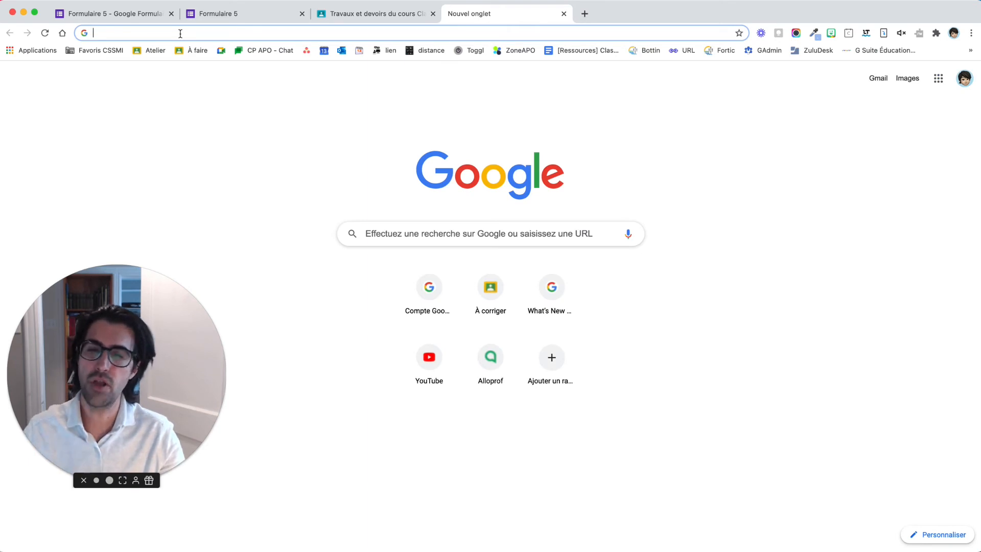
left_click(386, 14)
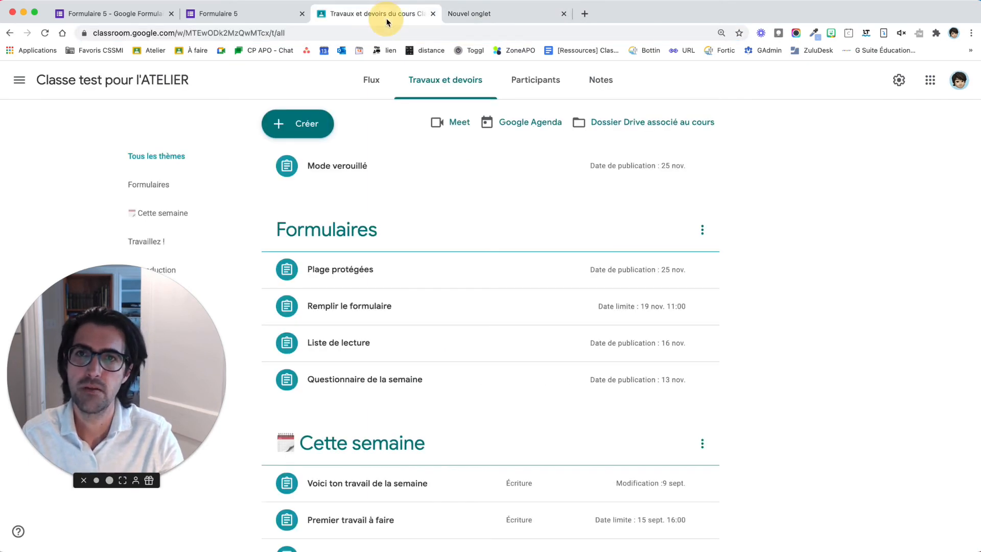
left_click(305, 124)
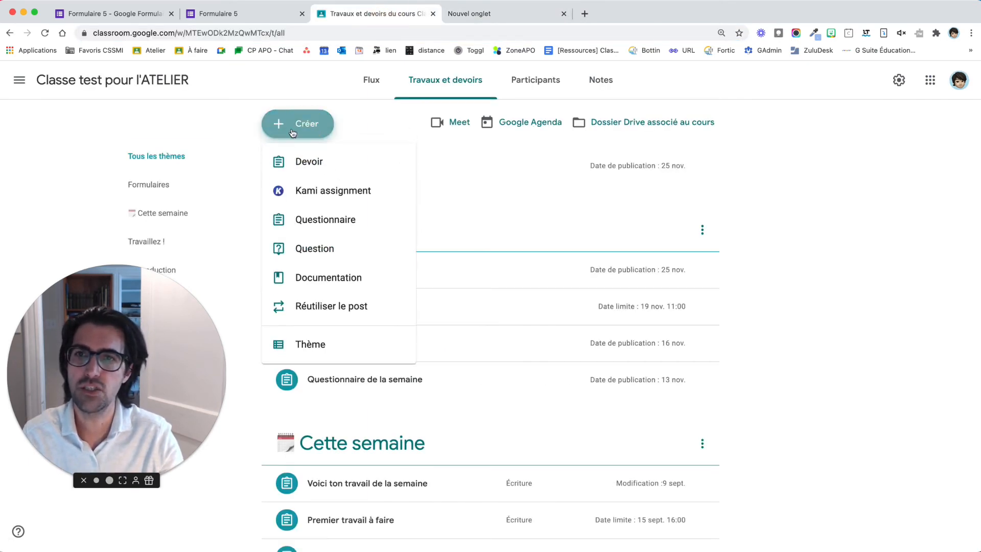
left_click(310, 162)
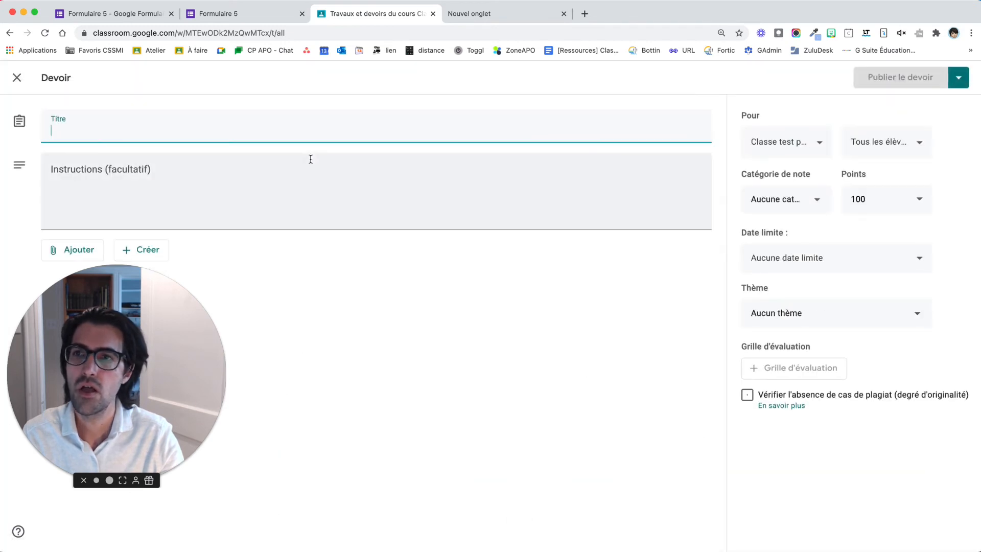
type("Pré")
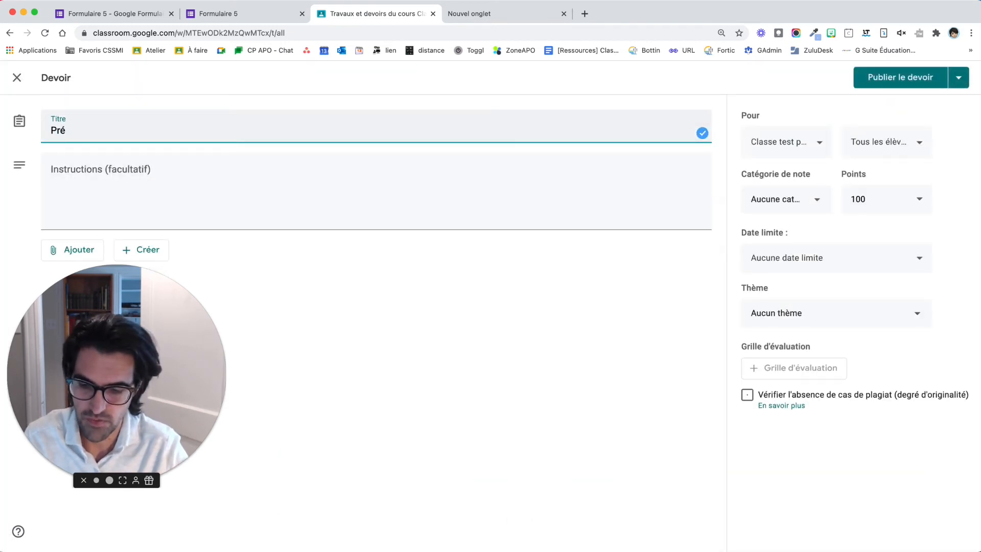
type("rempli")
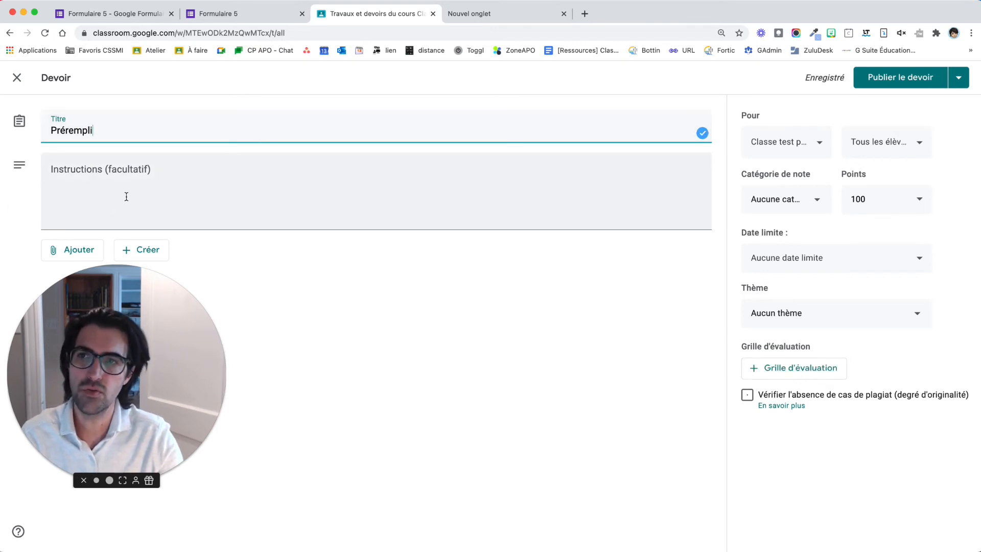
- Attach the copied pre-filled form link to the Prérempli assignment and publish the assignment
left_click(80, 252)
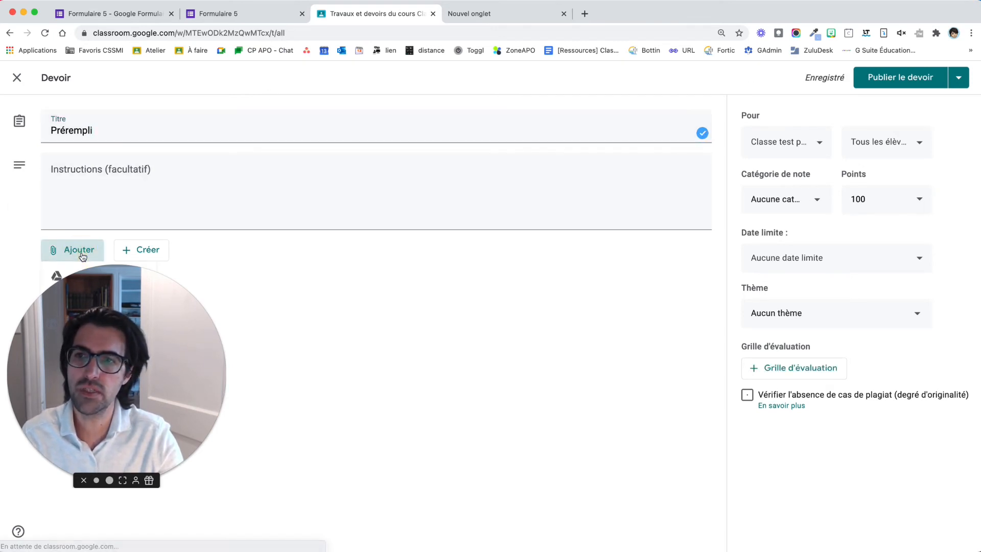
left_click_drag(148, 350, 829, 344)
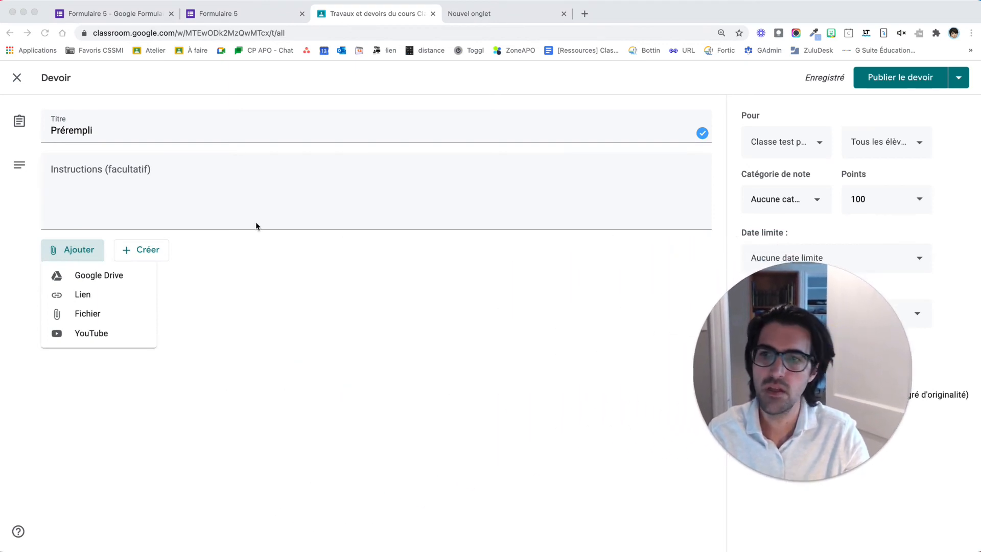
left_click(93, 277)
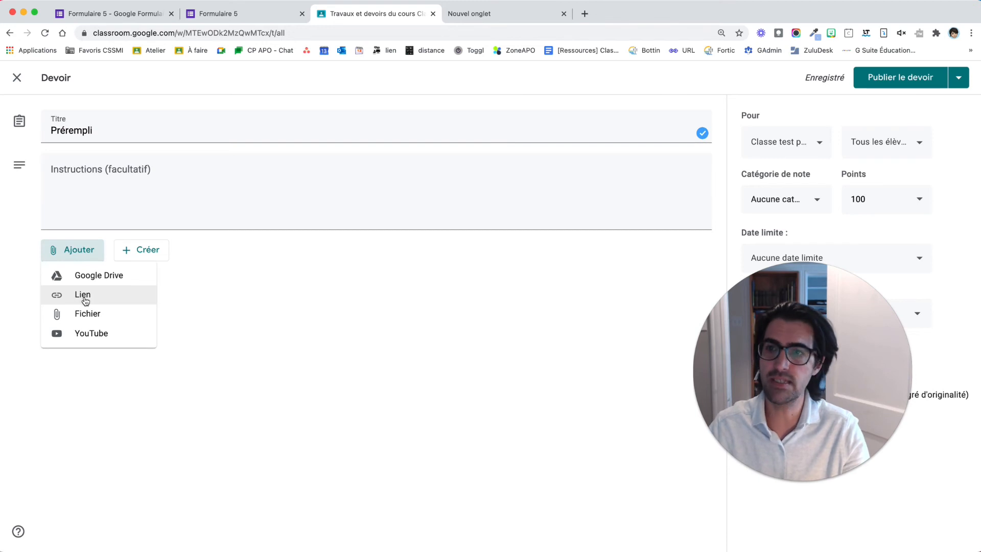
left_click(83, 294)
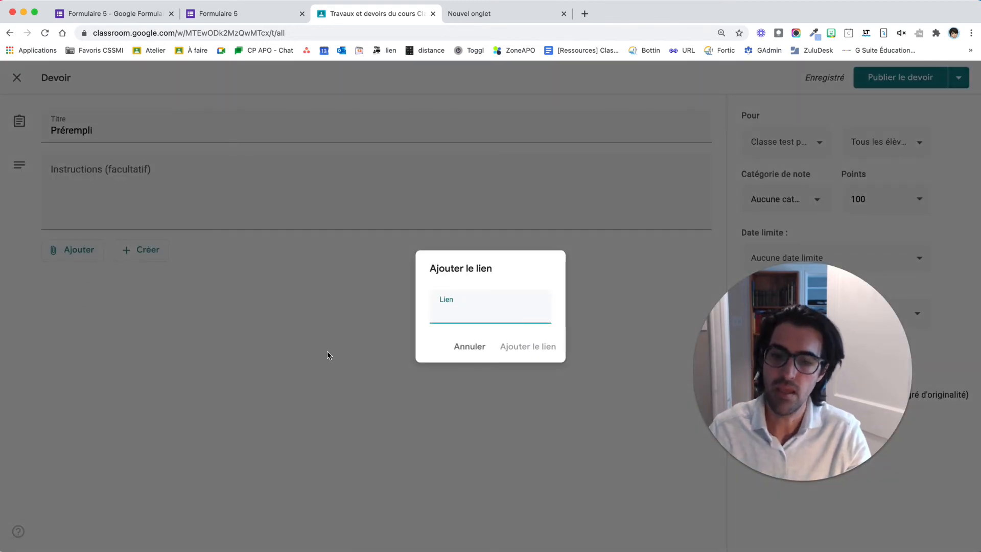
key("super+v")
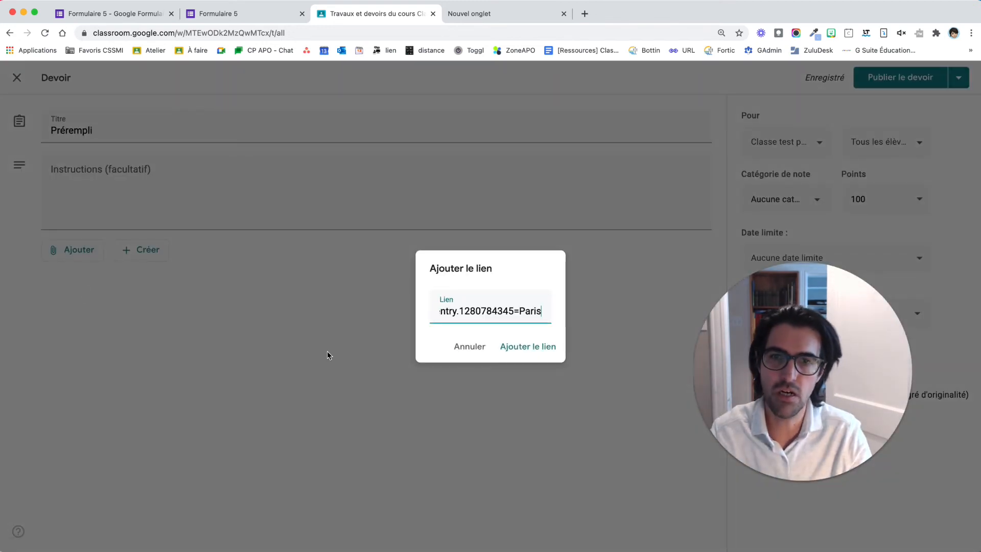
left_click(521, 347)
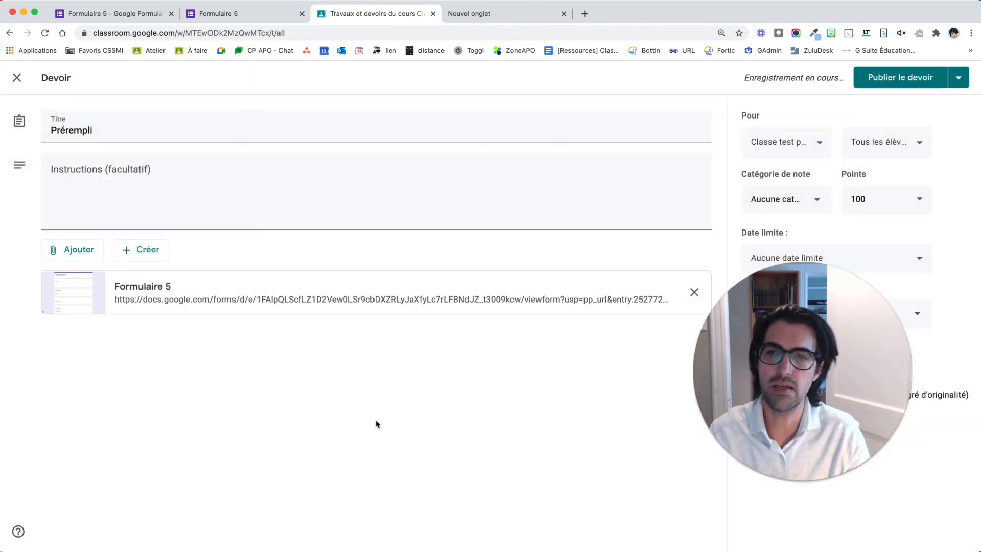
left_click(895, 79)
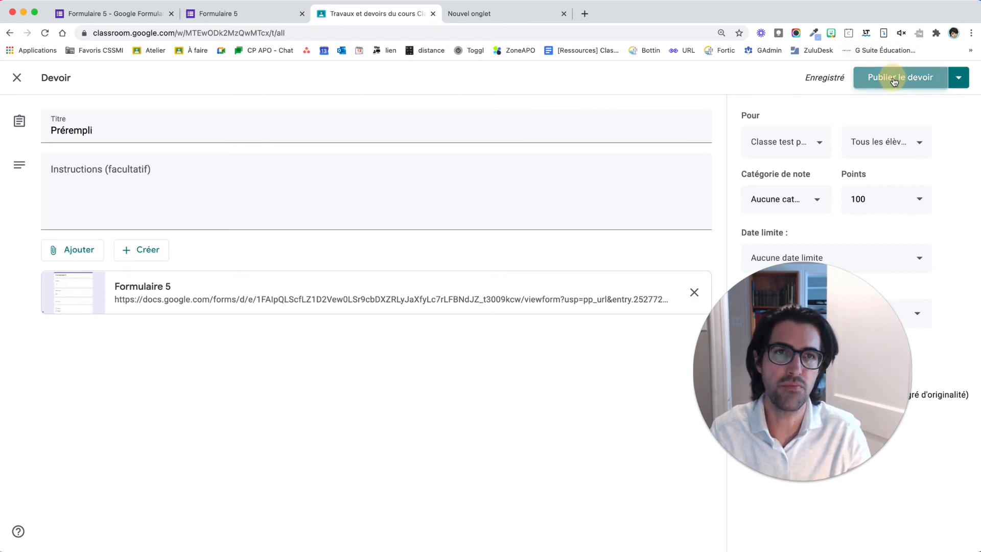
left_click(556, 350)
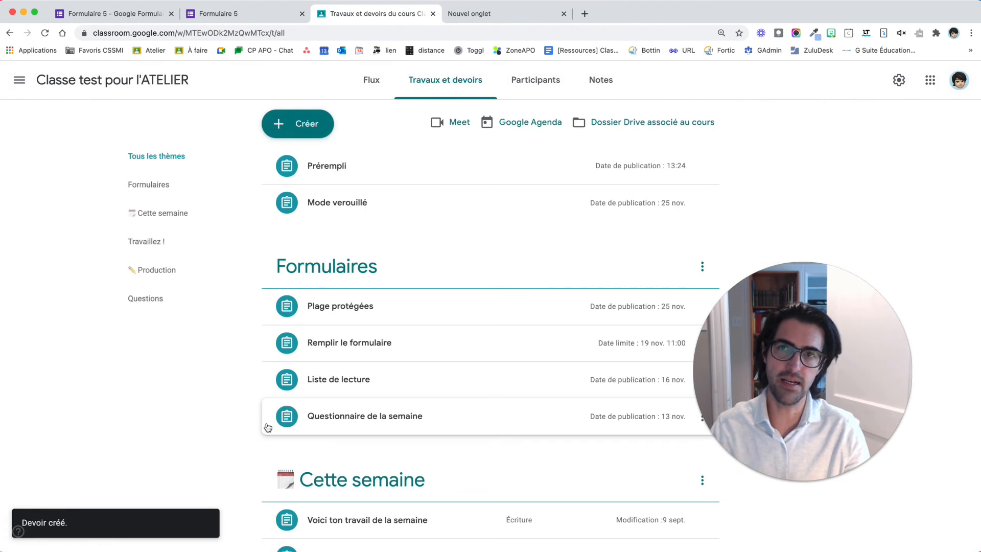
- Open the Formulaire 5 attachment from the published Prérempli assignment to check its pre-filled answers, and close the form
left_click(329, 173)
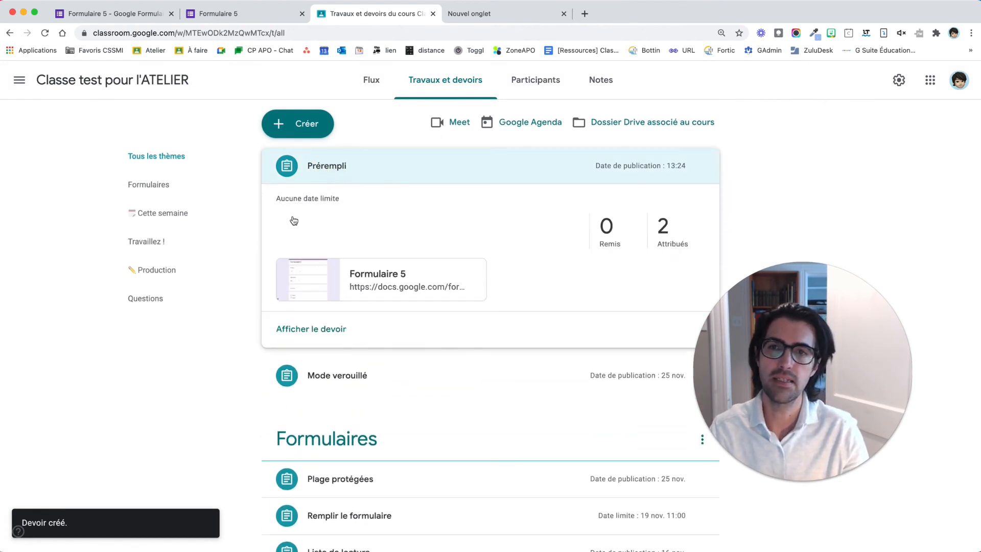
left_click(380, 276)
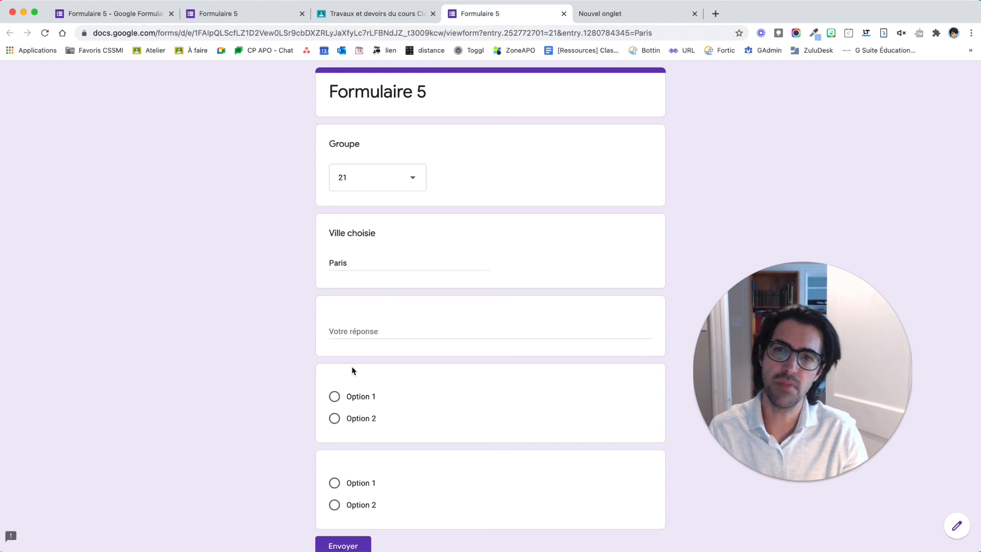
left_click(565, 14)
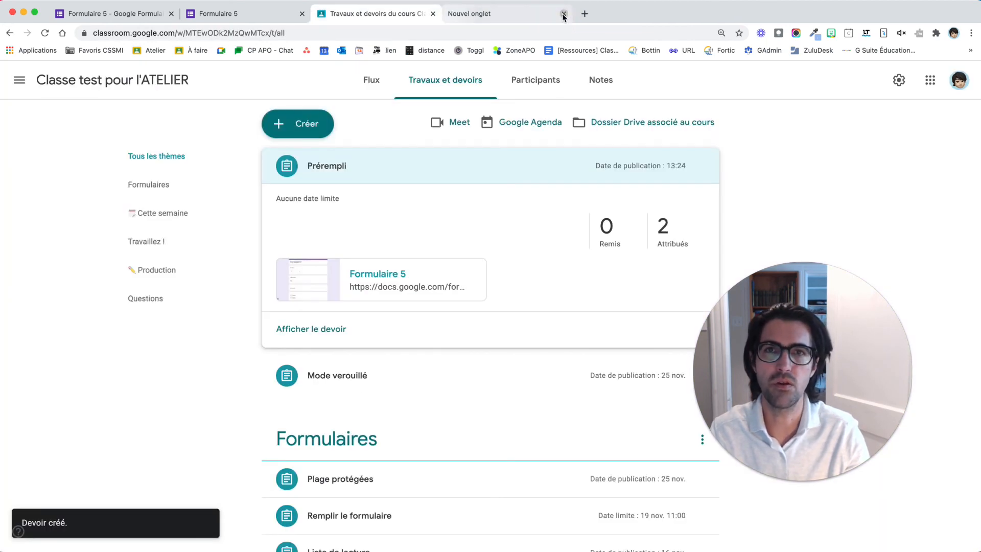